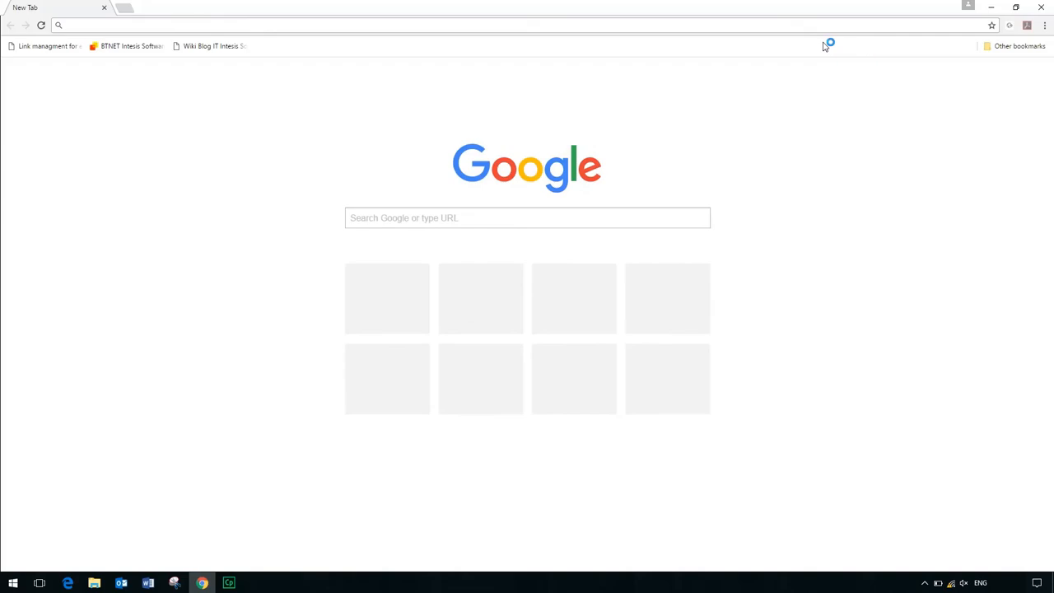
- Open the device configuration site at wmpconfig.com
text(wmp)
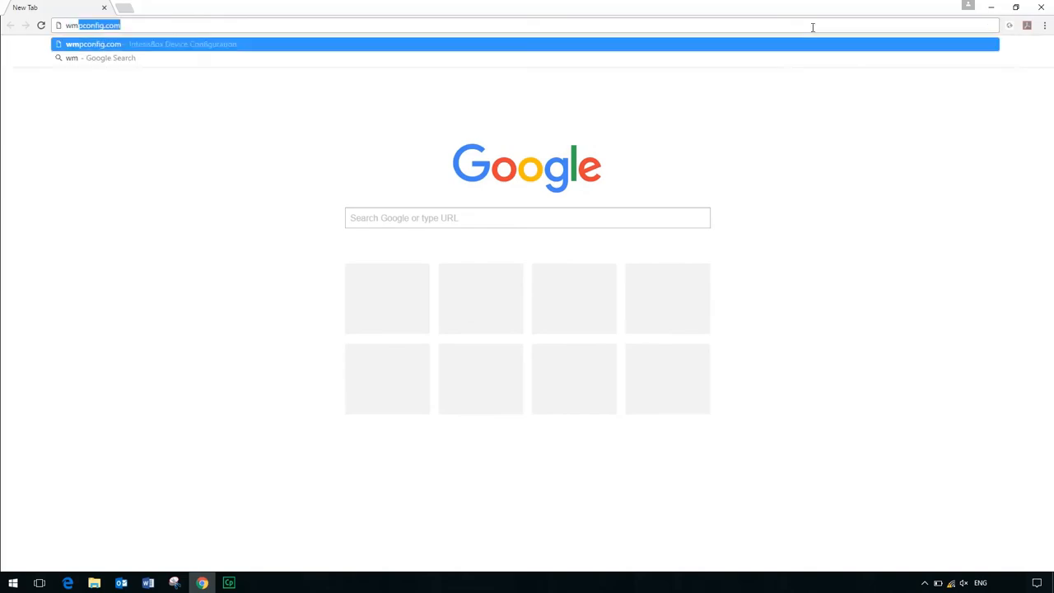
text(conf)
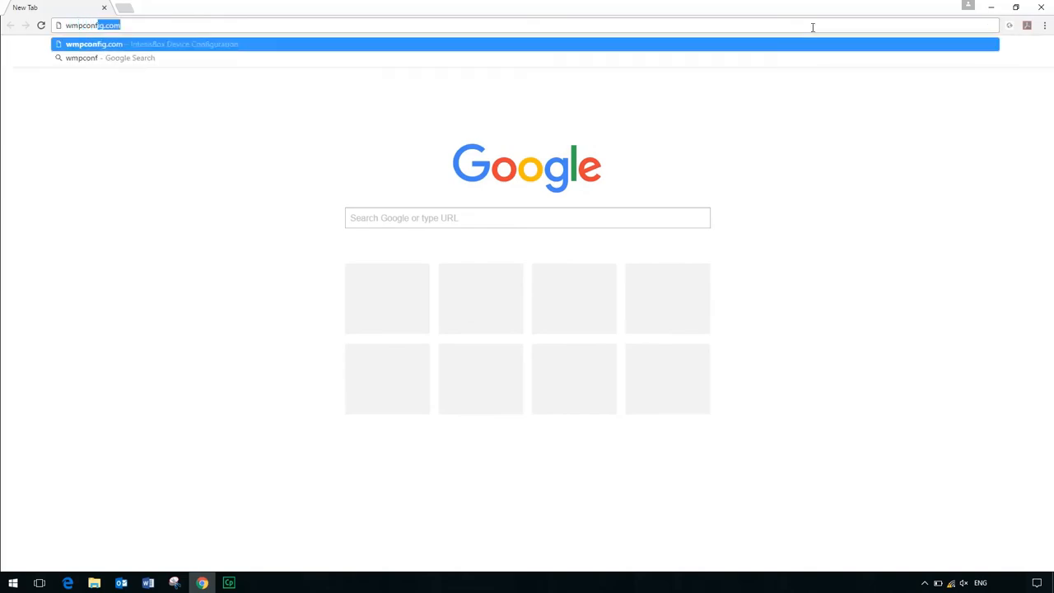
text(ig.com)
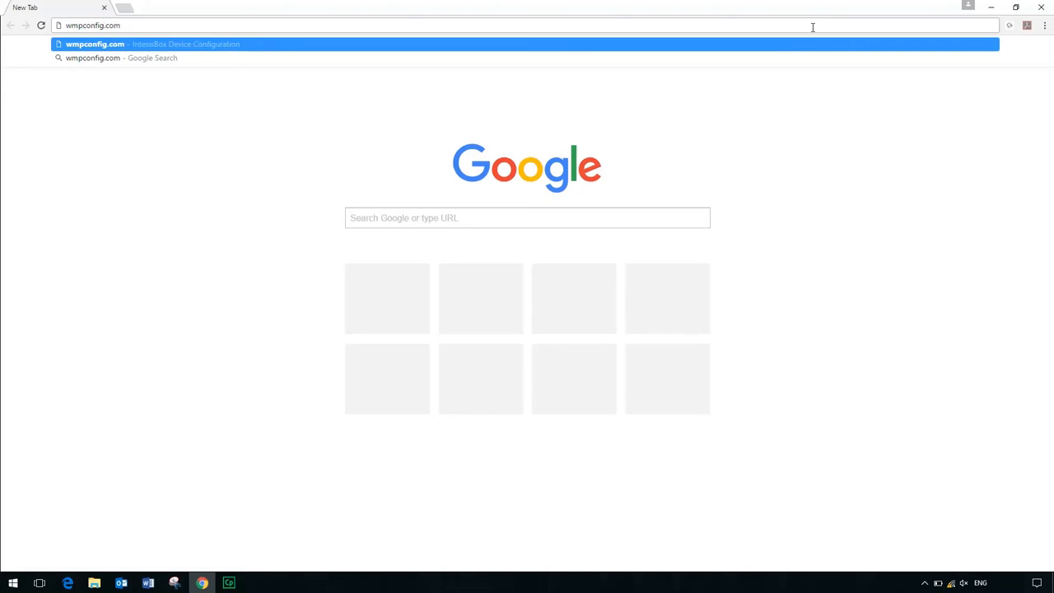
key(Return)
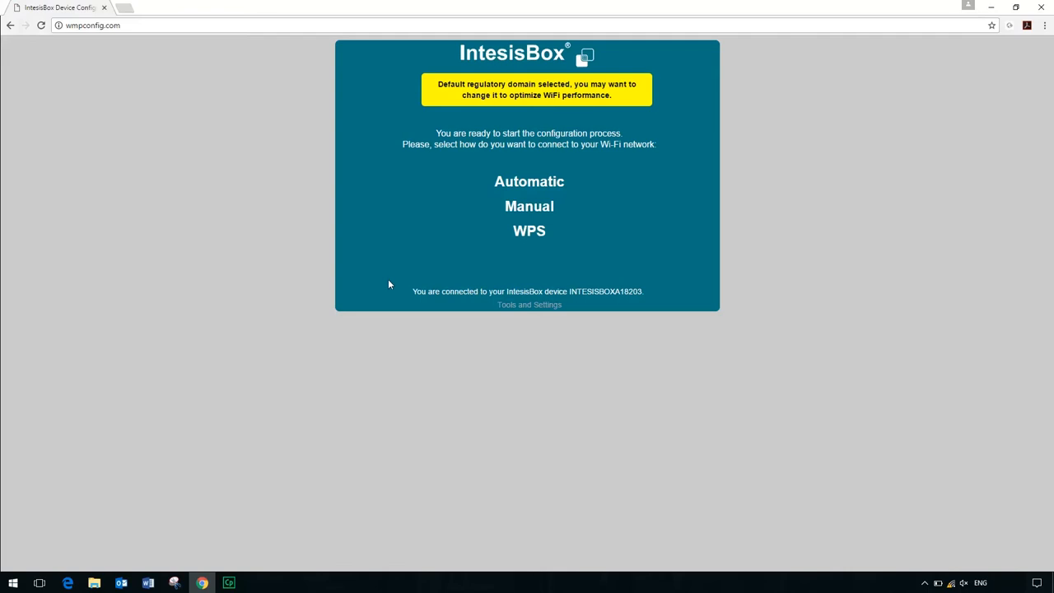
- Review the regulatory domain notice and choose Europe as the region in the device's tools and settings
drag(410, 291, 550, 288)
drag(438, 84, 616, 101)
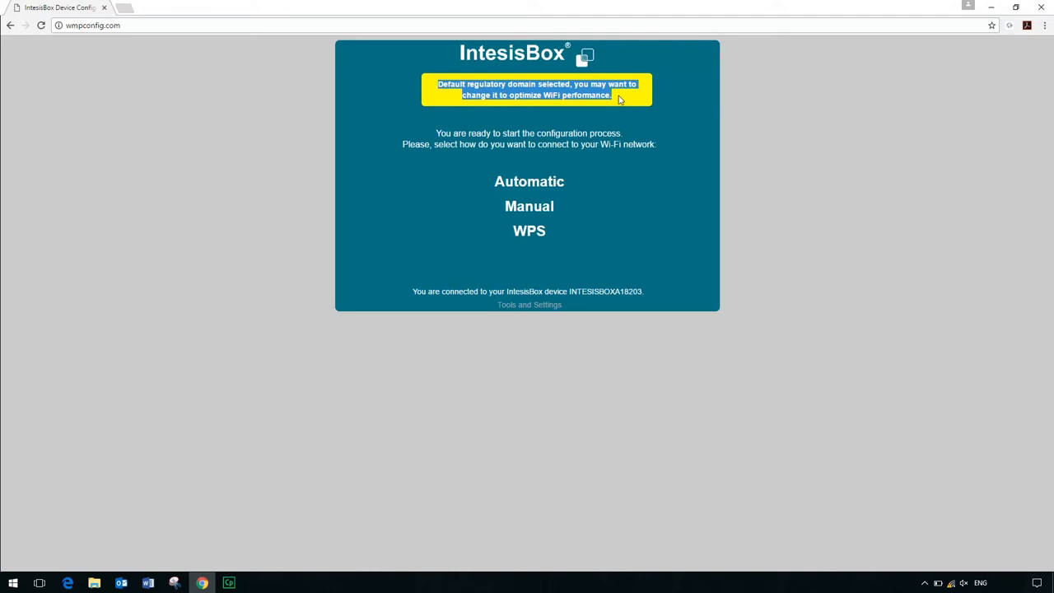
click(620, 99)
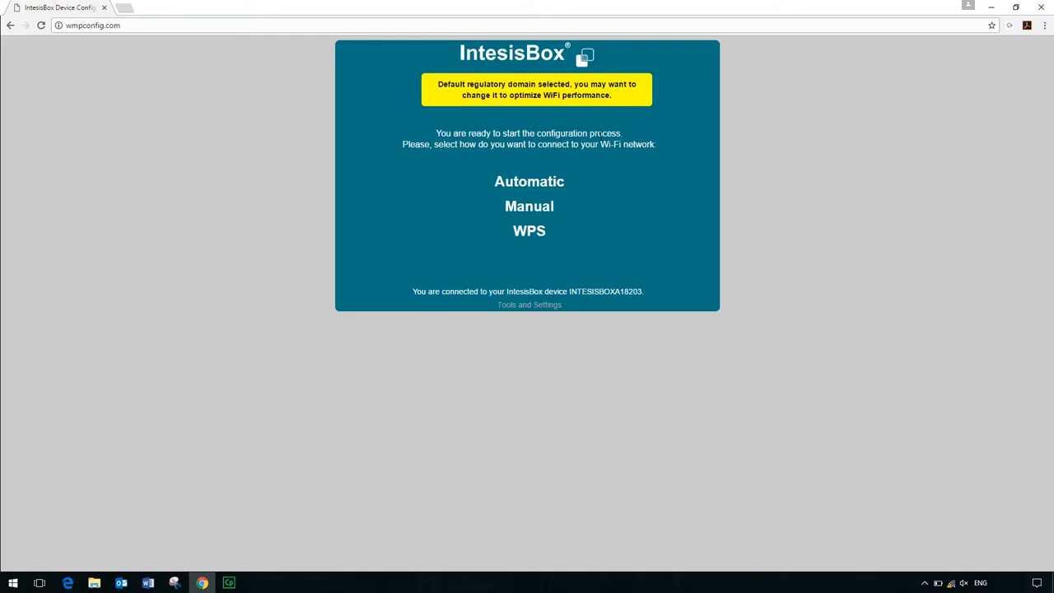
click(529, 305)
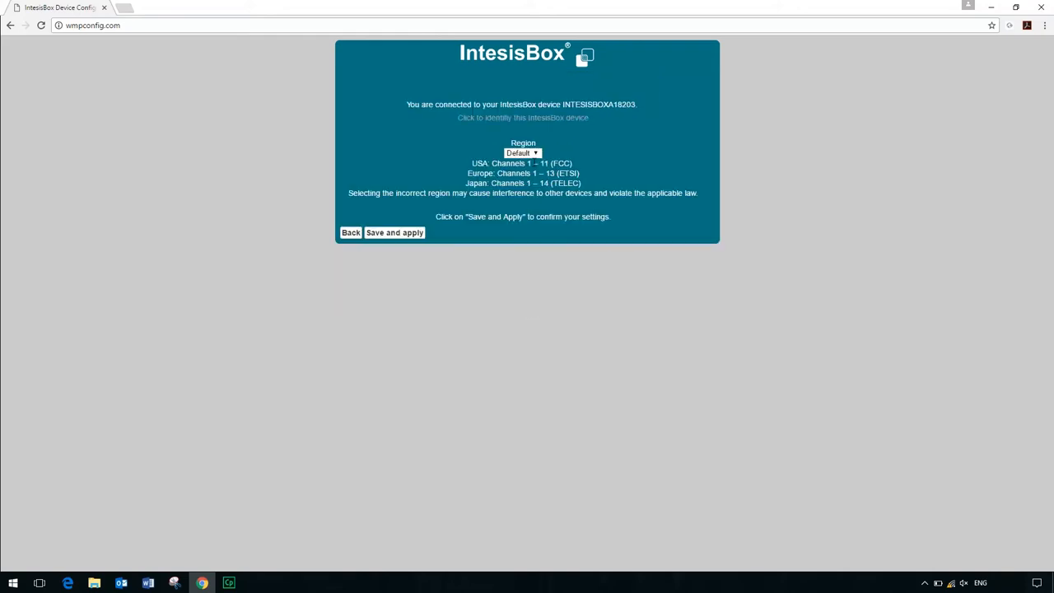
click(536, 154)
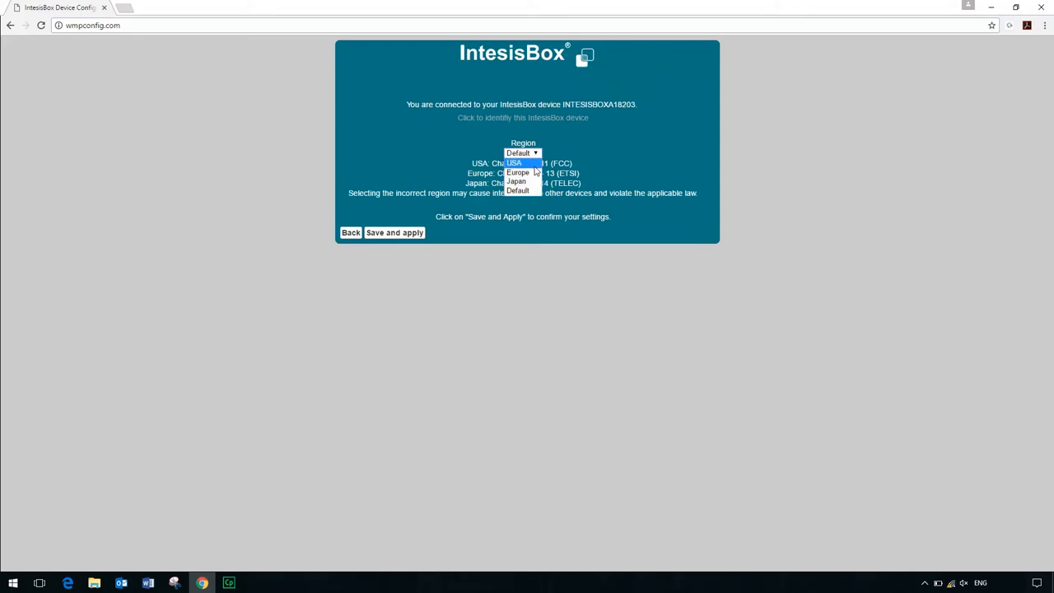
click(533, 173)
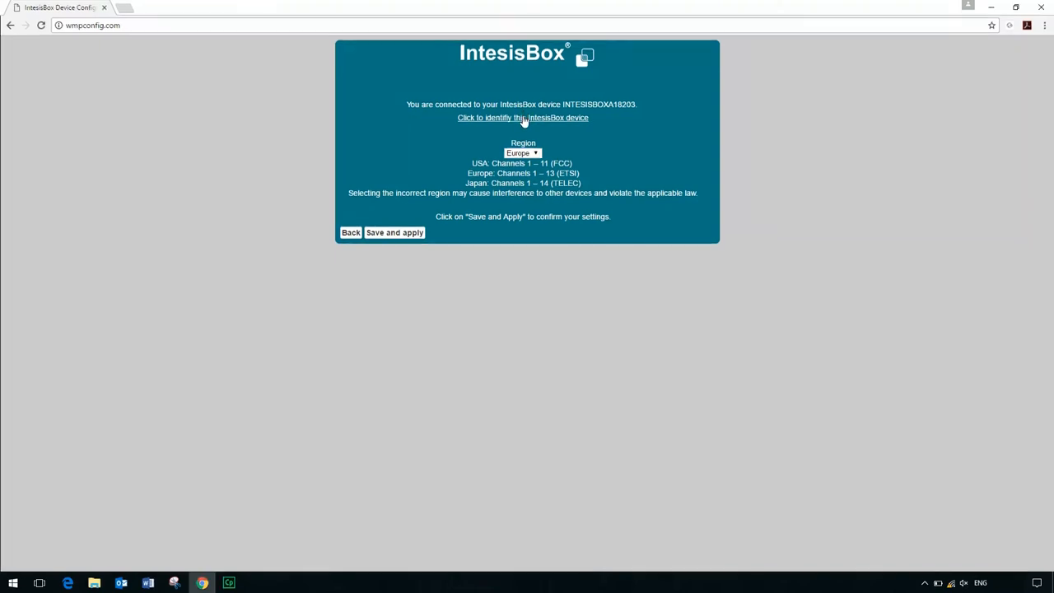
- Identify the connected IntesisBox device by its blinking LED, and save and apply the region setting
click(523, 119)
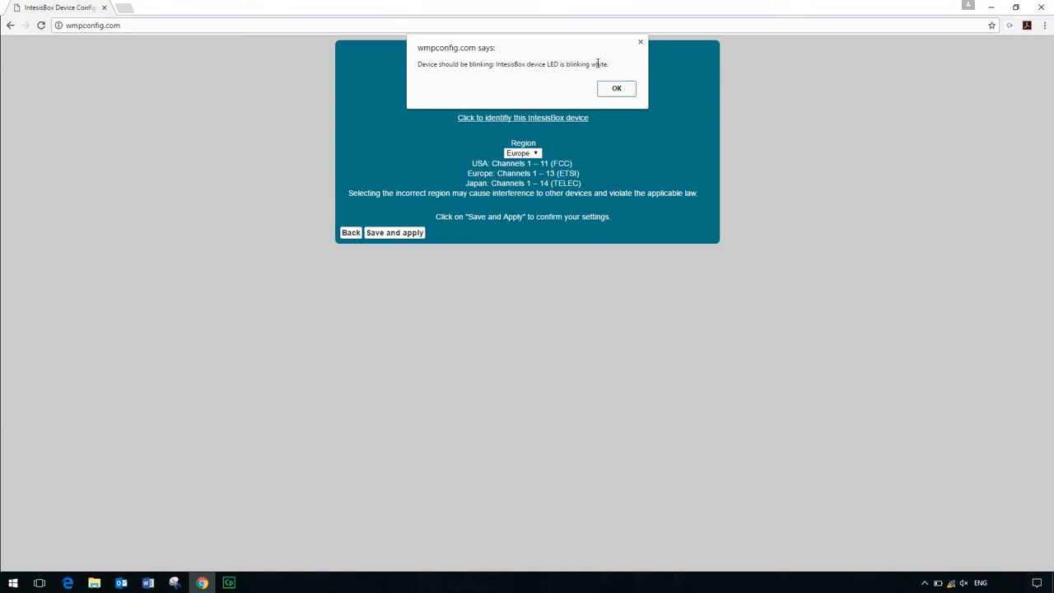
click(620, 88)
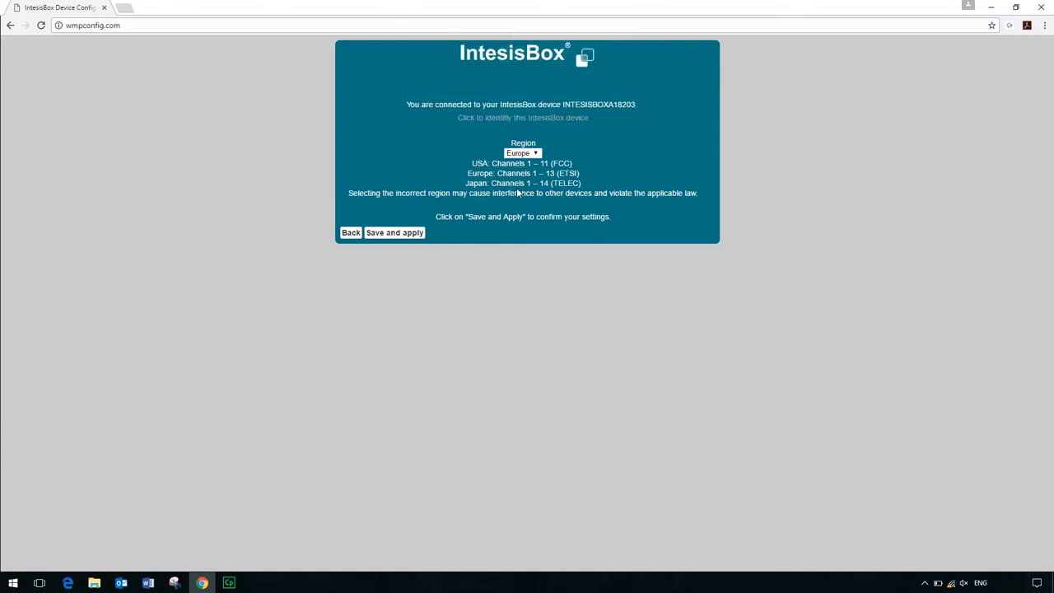
click(398, 233)
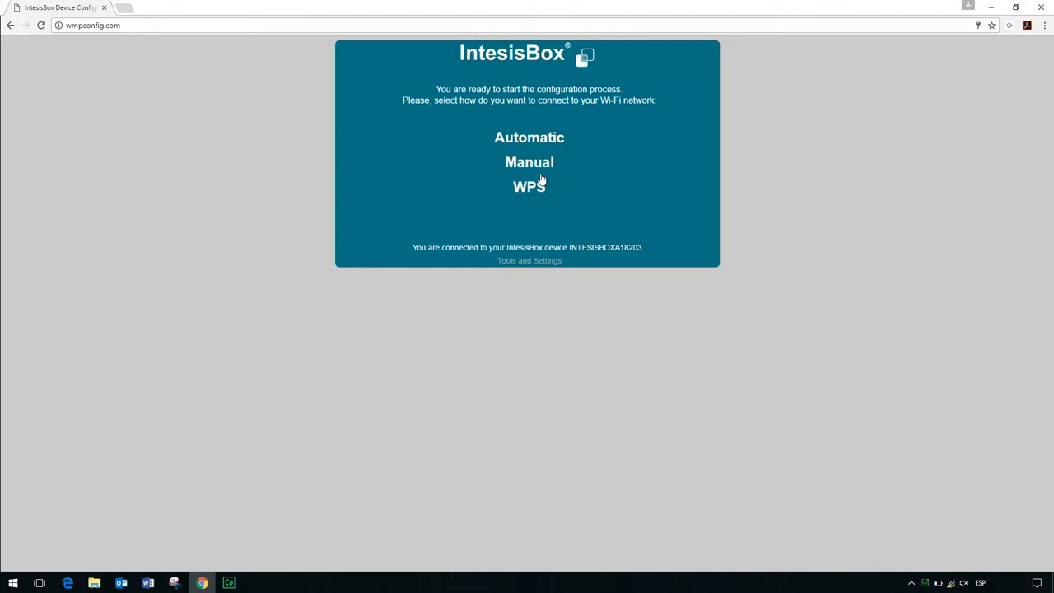
- Start the automatic Wi-Fi configuration and choose the IntesisNetLess network from the scanned networks
click(535, 144)
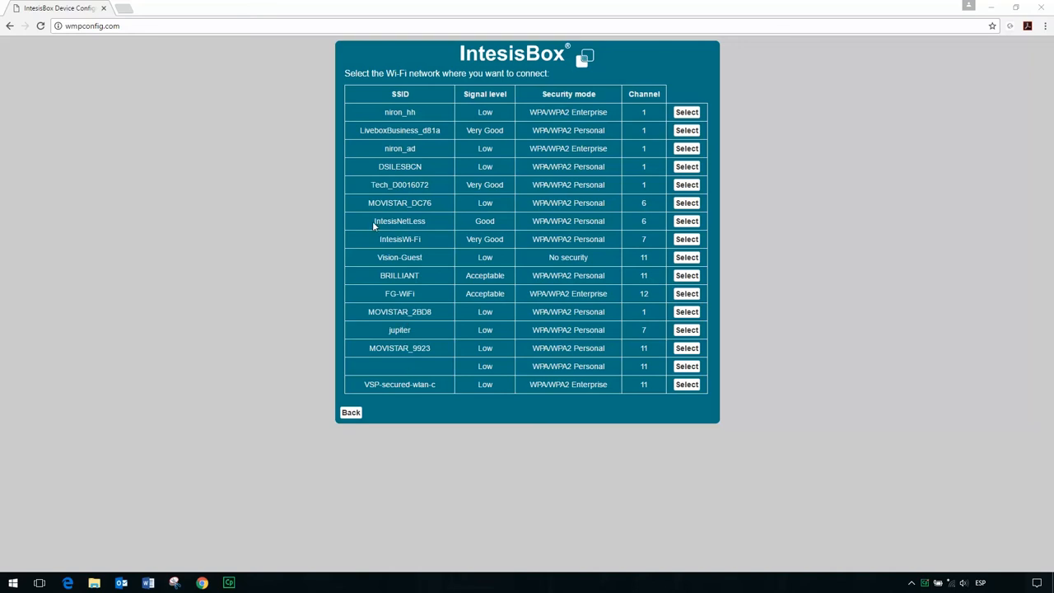
drag(371, 220, 427, 221)
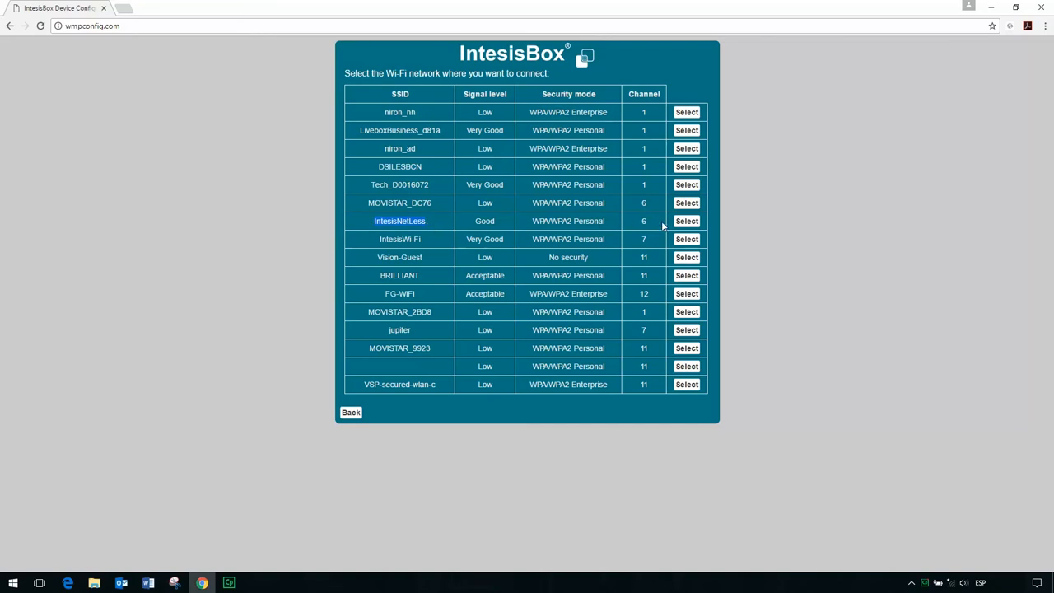
click(688, 222)
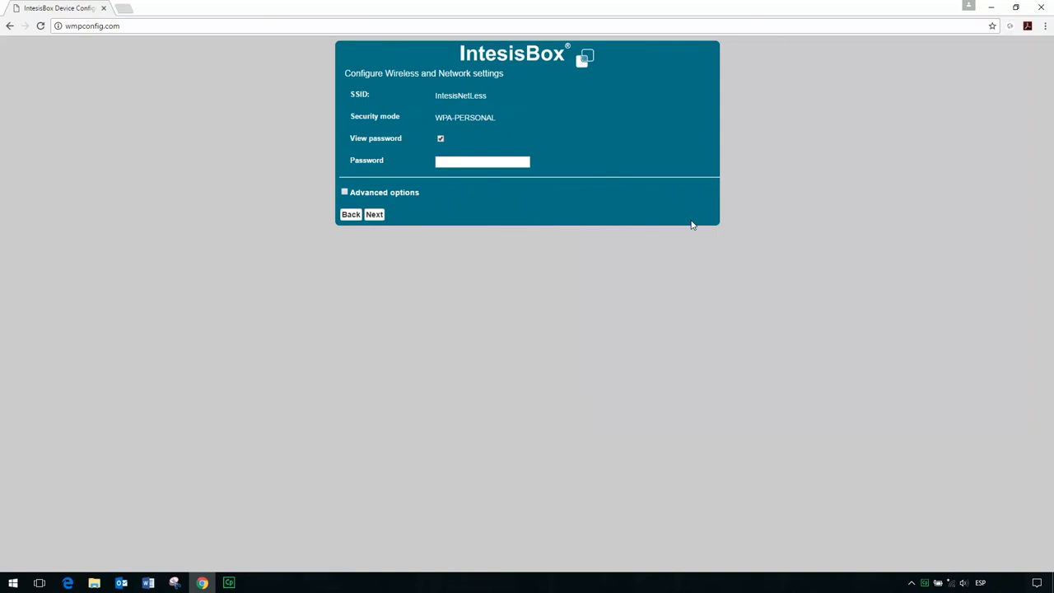
- Turn off password viewing and enter the Wi-Fi network password
click(441, 138)
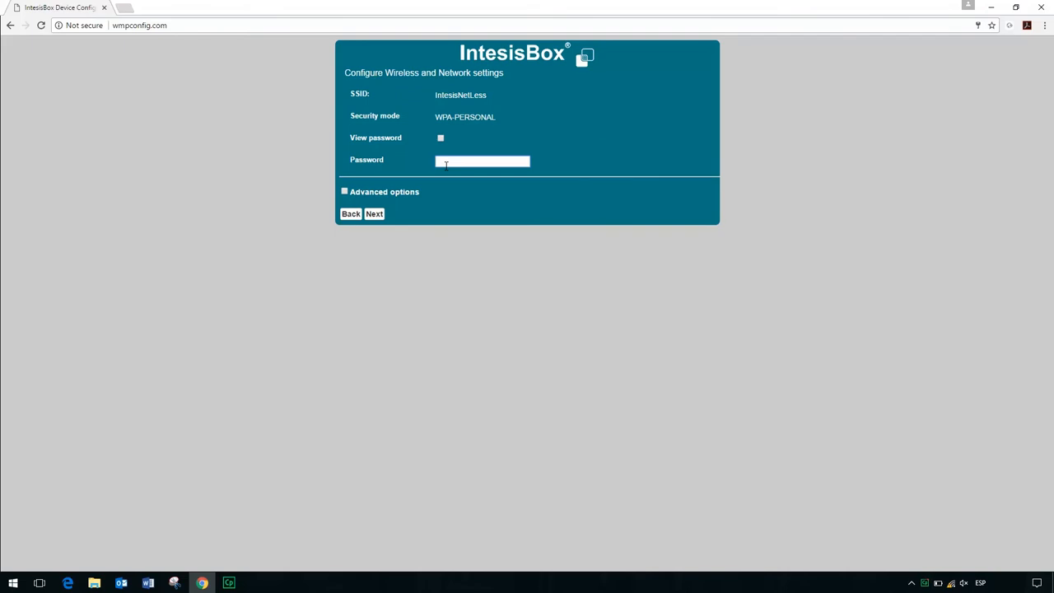
click(446, 166)
text(••••••••••••••)
- Enable the advanced options, look at the static IP address fields, and choose to acquire the IP address automatically (DHCP)
click(344, 193)
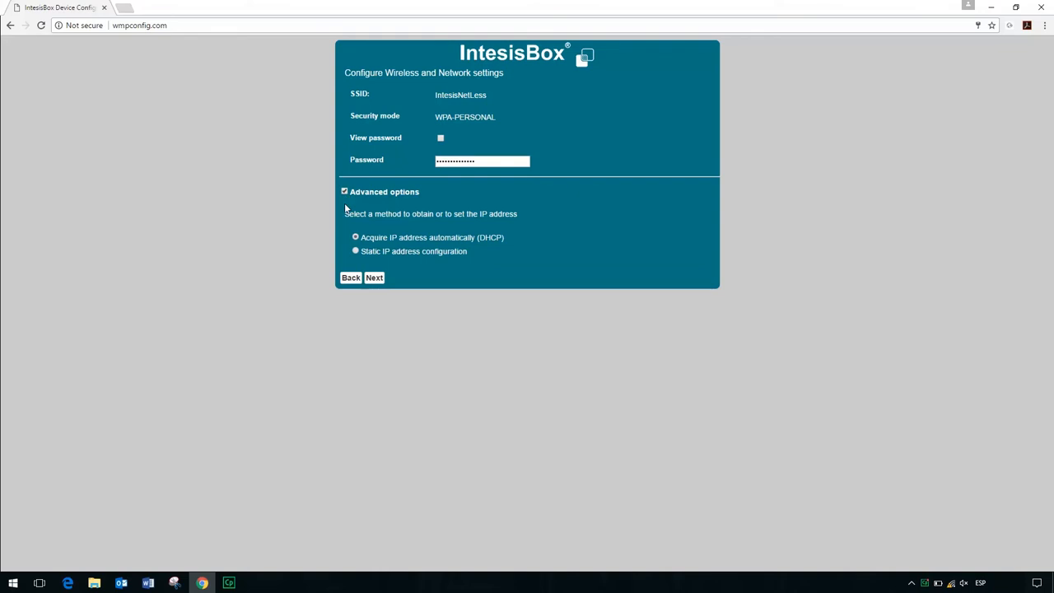
click(356, 251)
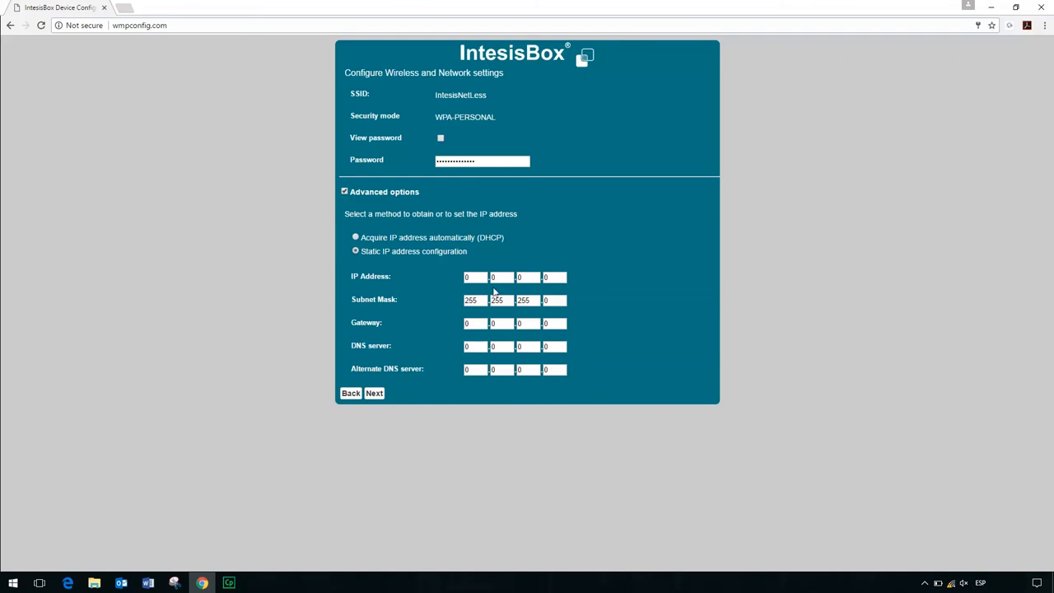
click(356, 238)
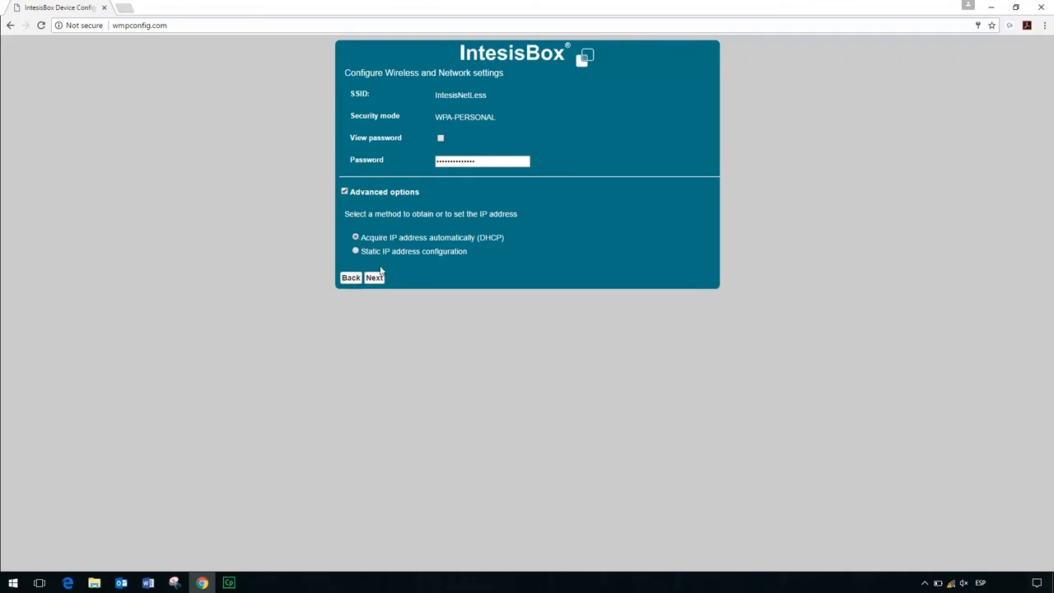
- Save and apply the IntesisNetLess wireless configuration, and decline to store the password in the browser
click(375, 278)
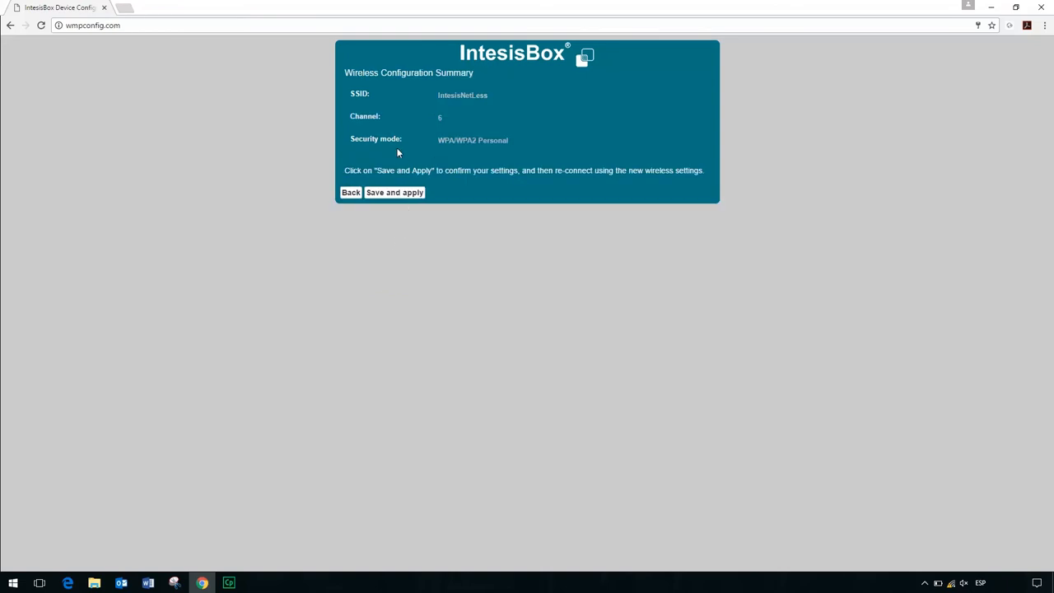
click(394, 193)
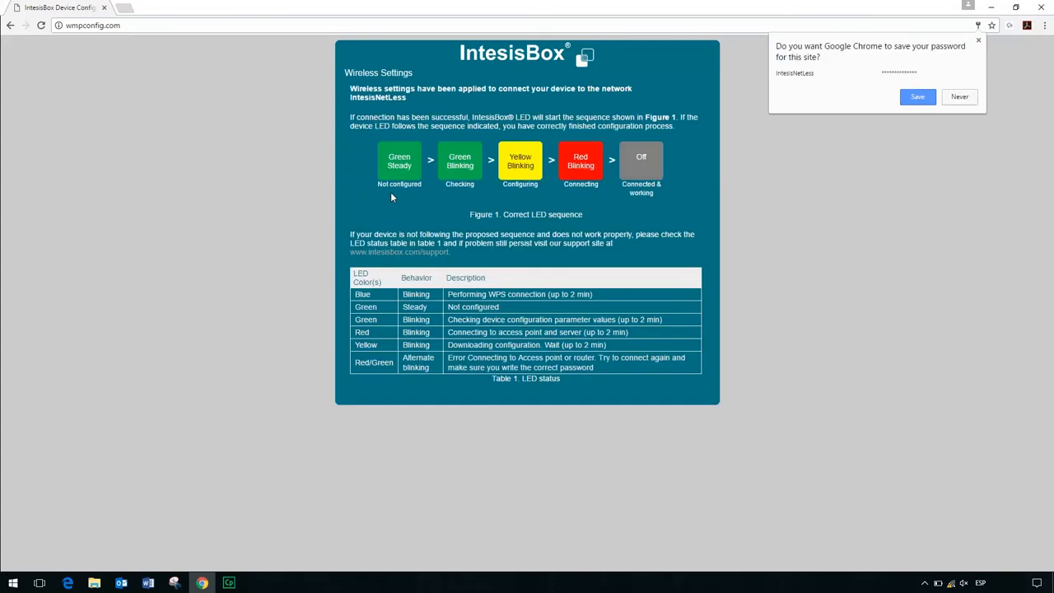
click(958, 98)
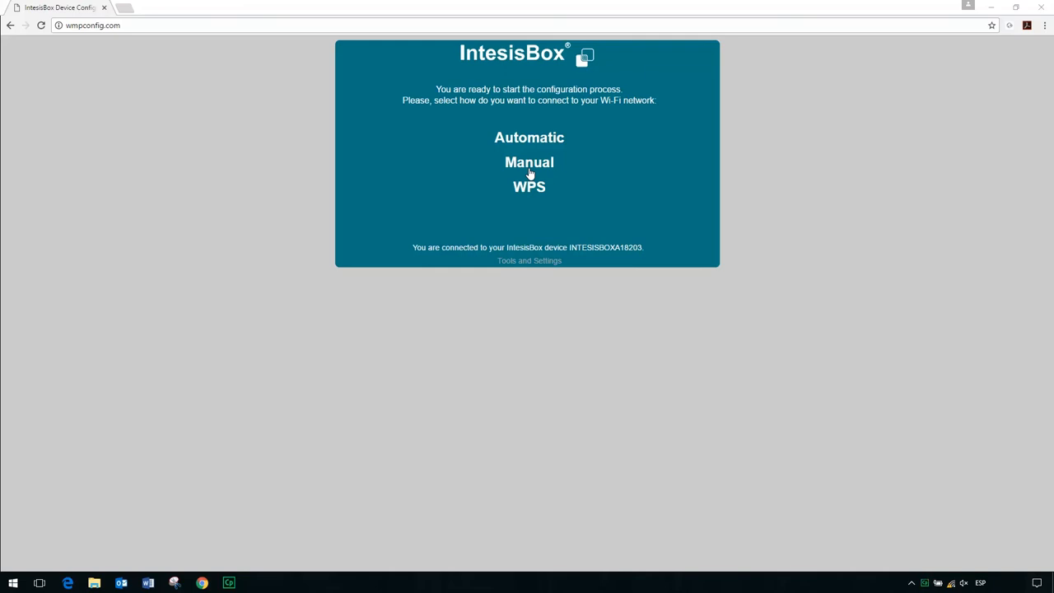
- Start a manual Wi-Fi configuration with the SSID IntesisNetLess and the security mode WPA/WPA2 Personal
click(530, 164)
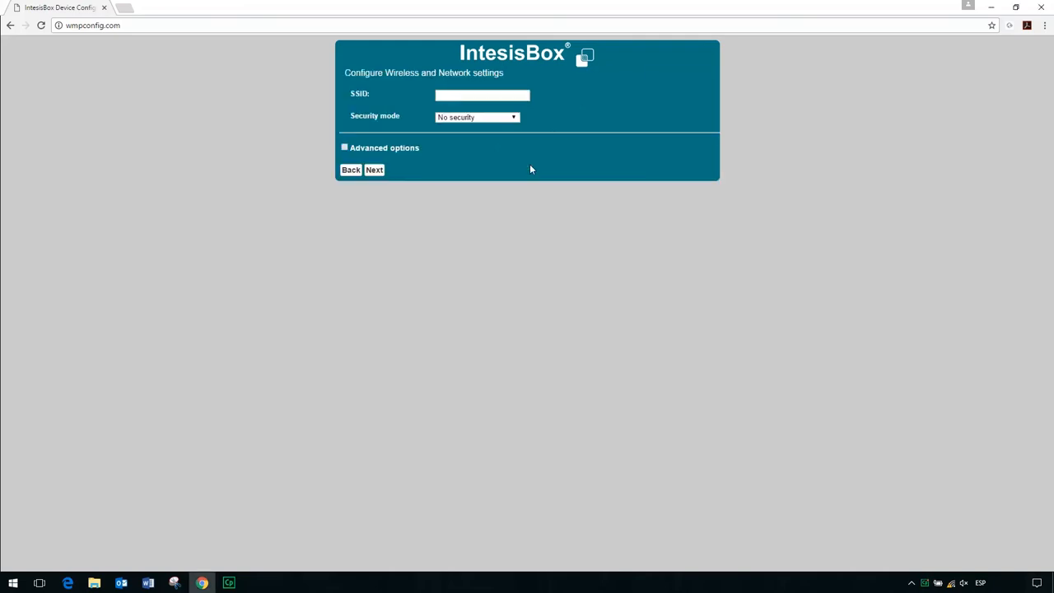
click(503, 94)
text(IntesisN)
text(te)
text(tLess)
click(495, 119)
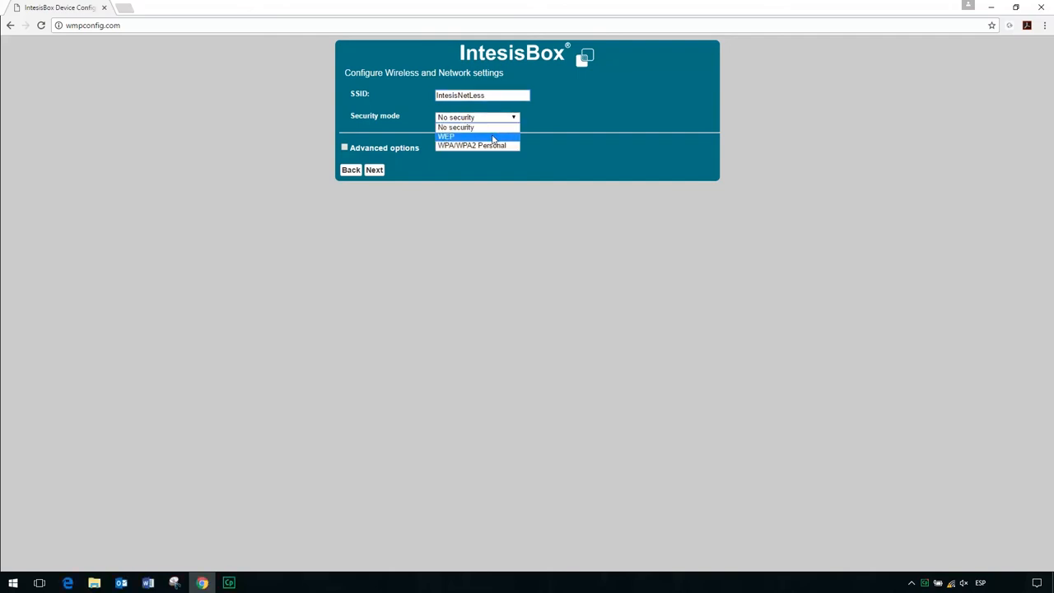
click(492, 144)
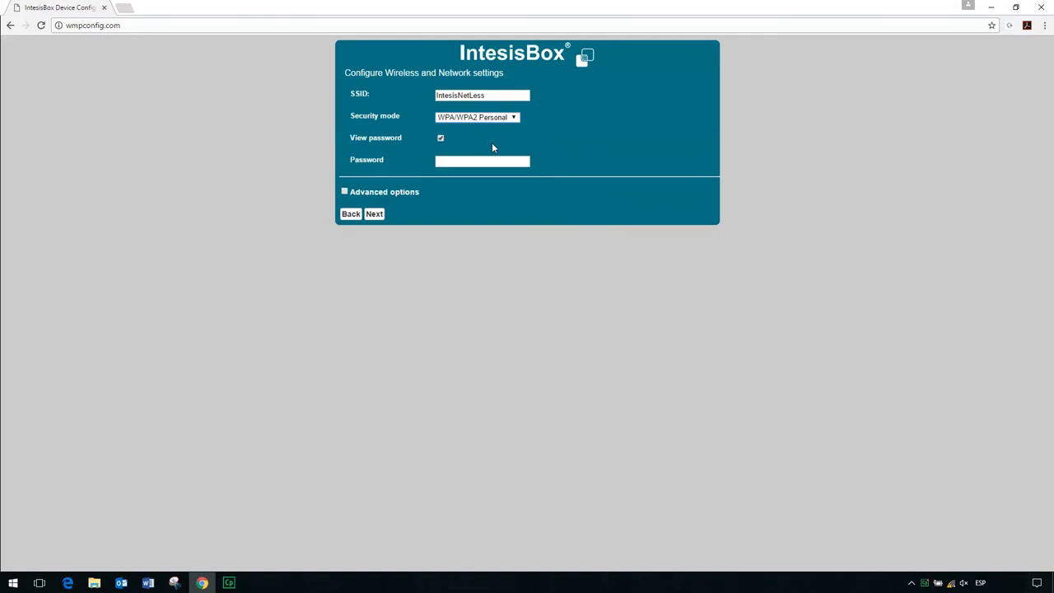
- Enter the Wi-Fi network password with viewing turned off, and save and apply the manual wireless configuration
click(447, 160)
text(1234567890abc)
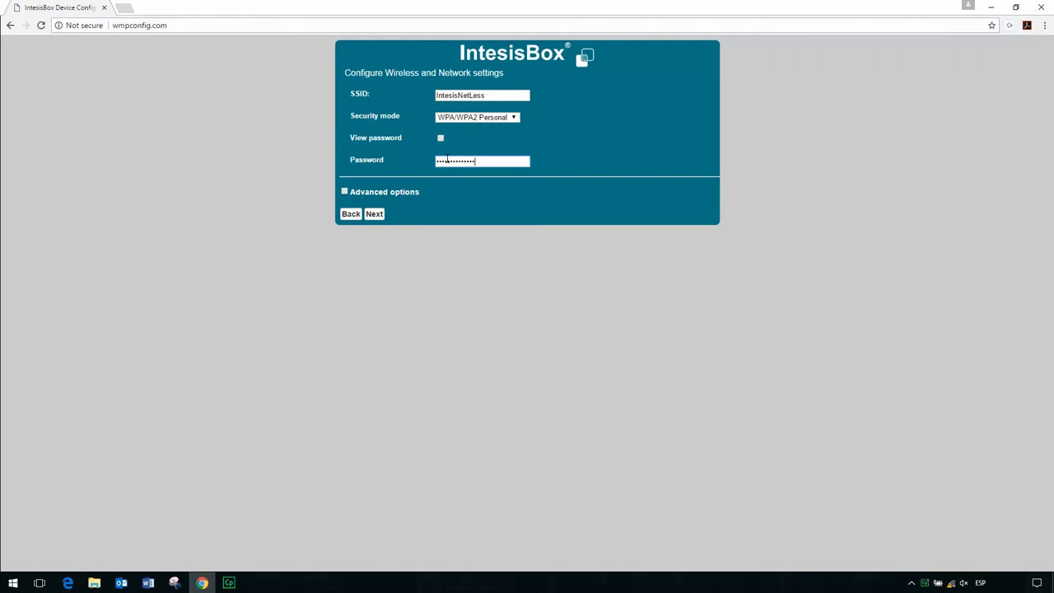
click(374, 214)
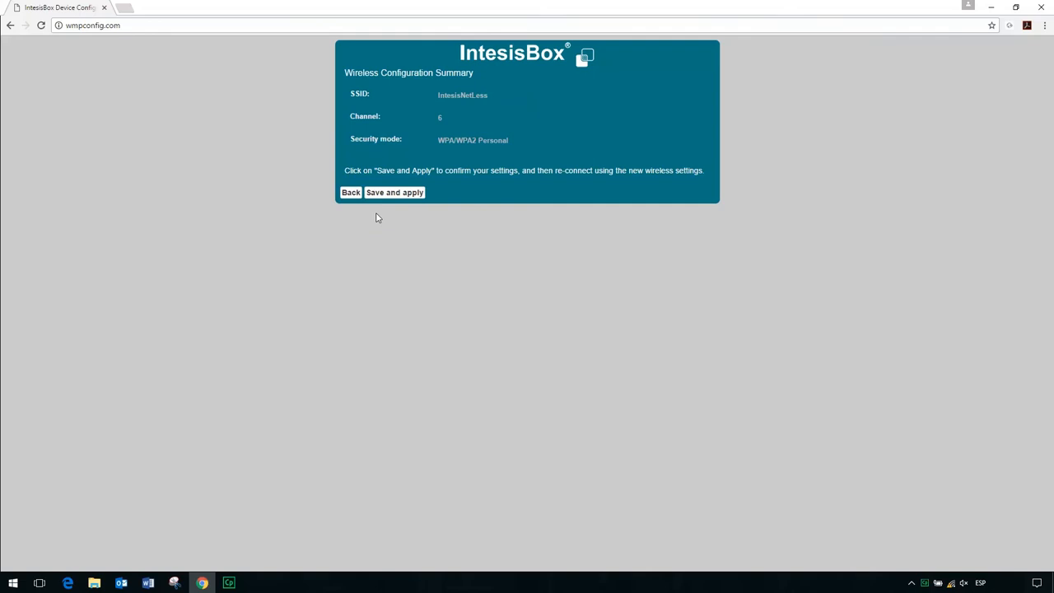
click(389, 195)
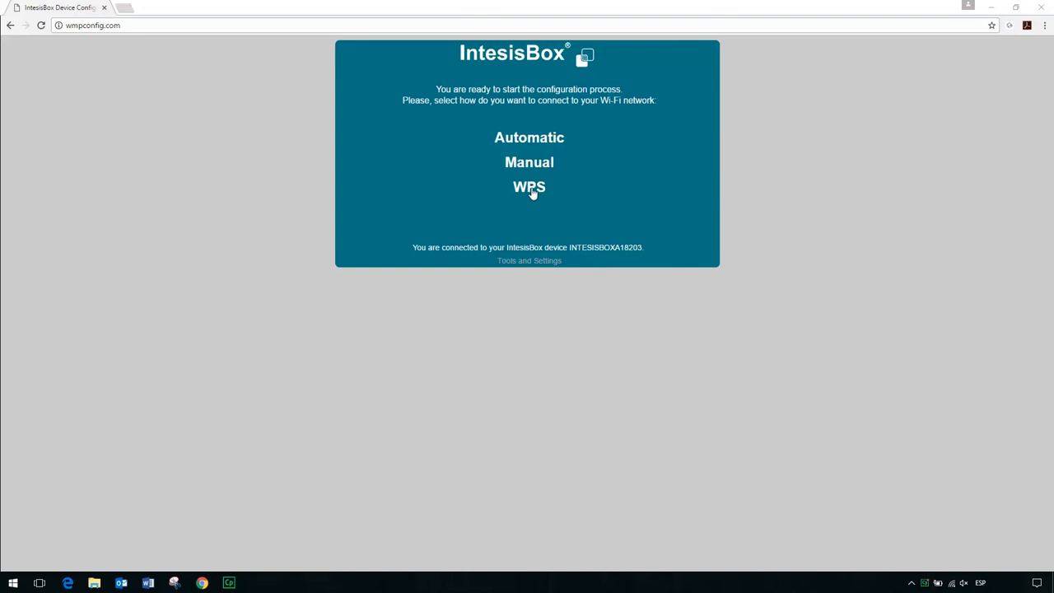
- Choose the WPS connection method, go through its instructions, and start the WPS provisioning
click(529, 189)
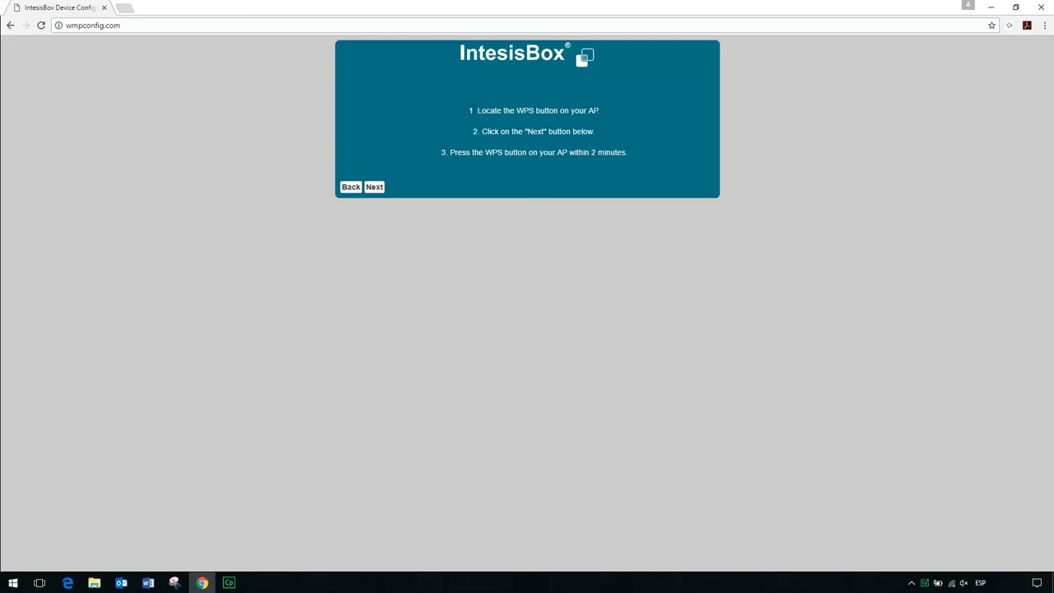
drag(466, 110, 511, 105)
click(373, 189)
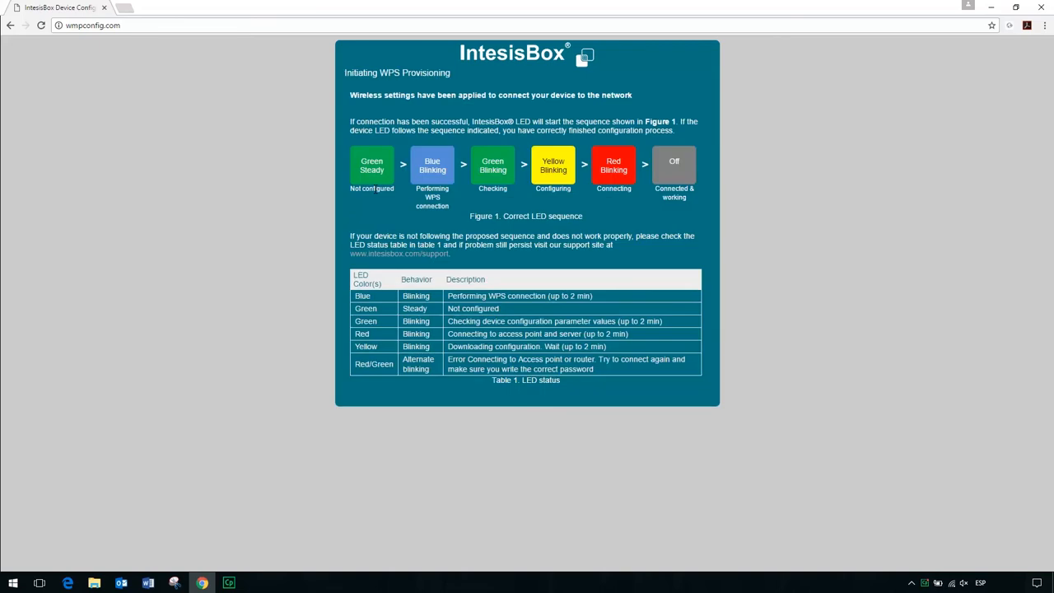